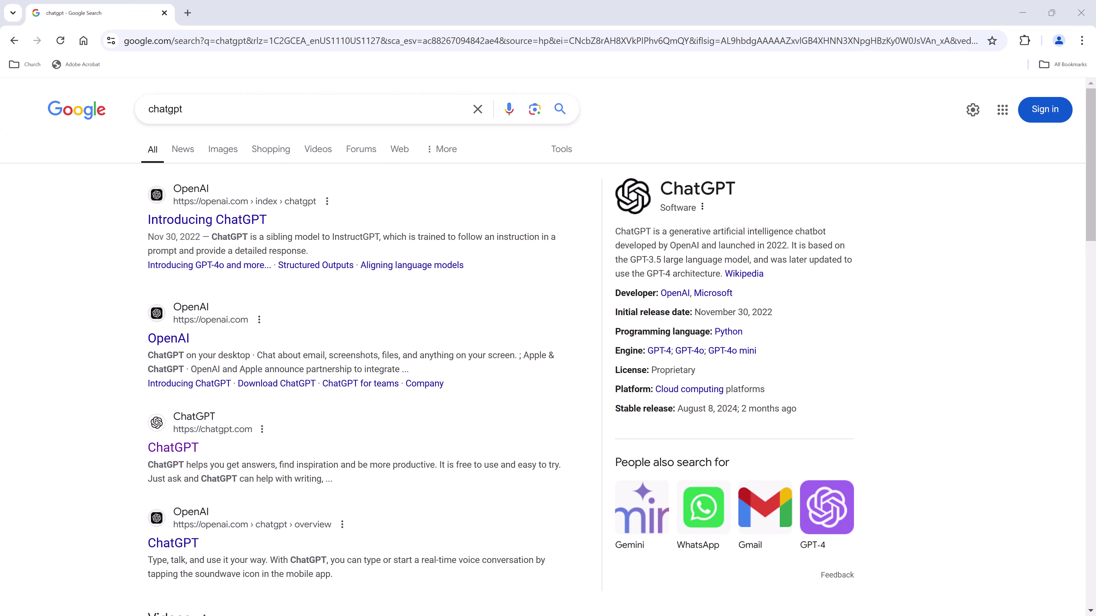
# Open the ChatGPT link from the Google search results
pyautogui.click(175, 449)
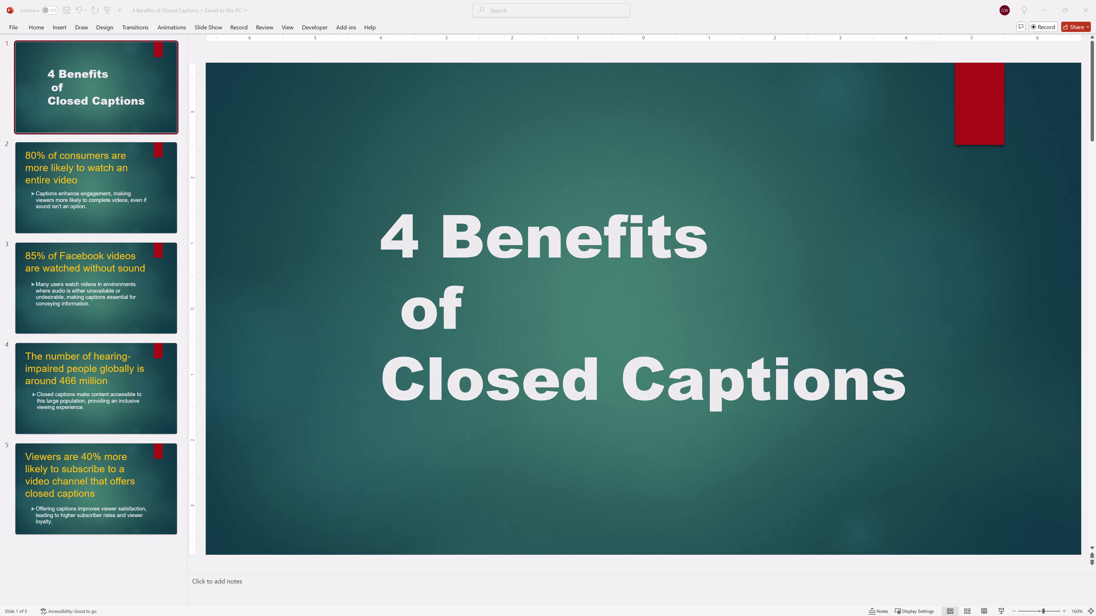
# Switch the closed-captions deck to Outline View to list every slide's title and bullet
pyautogui.click(287, 27)
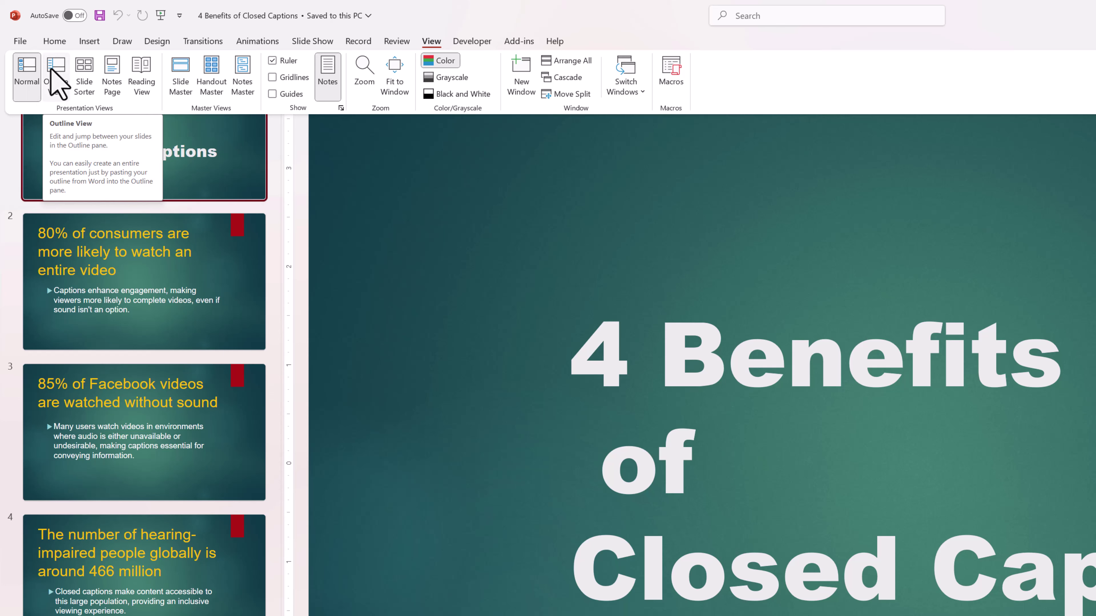
pyautogui.click(55, 81)
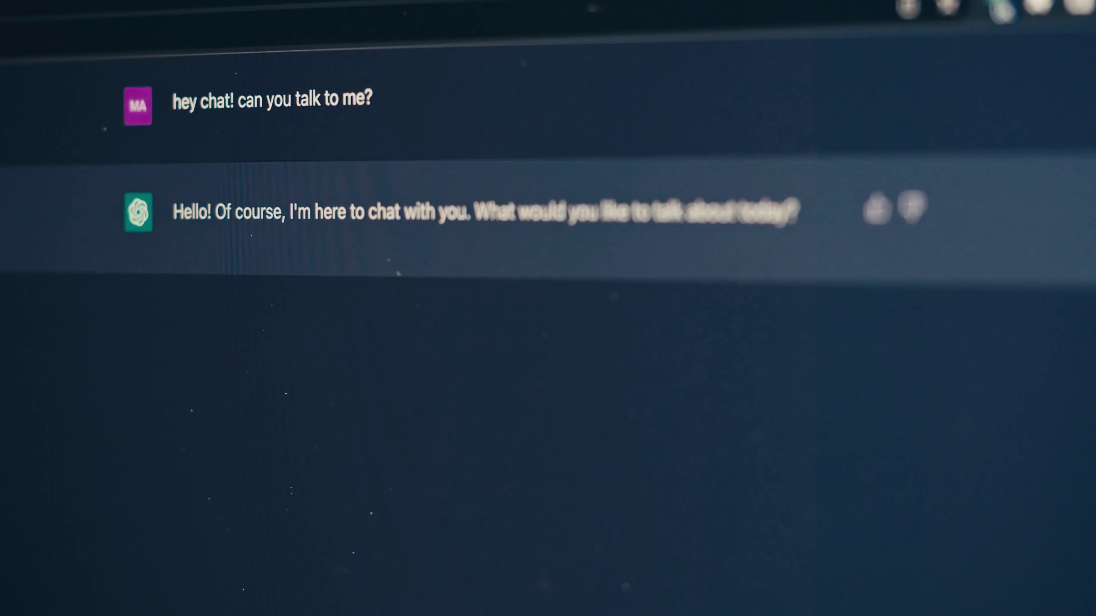
pyautogui.press('Return')
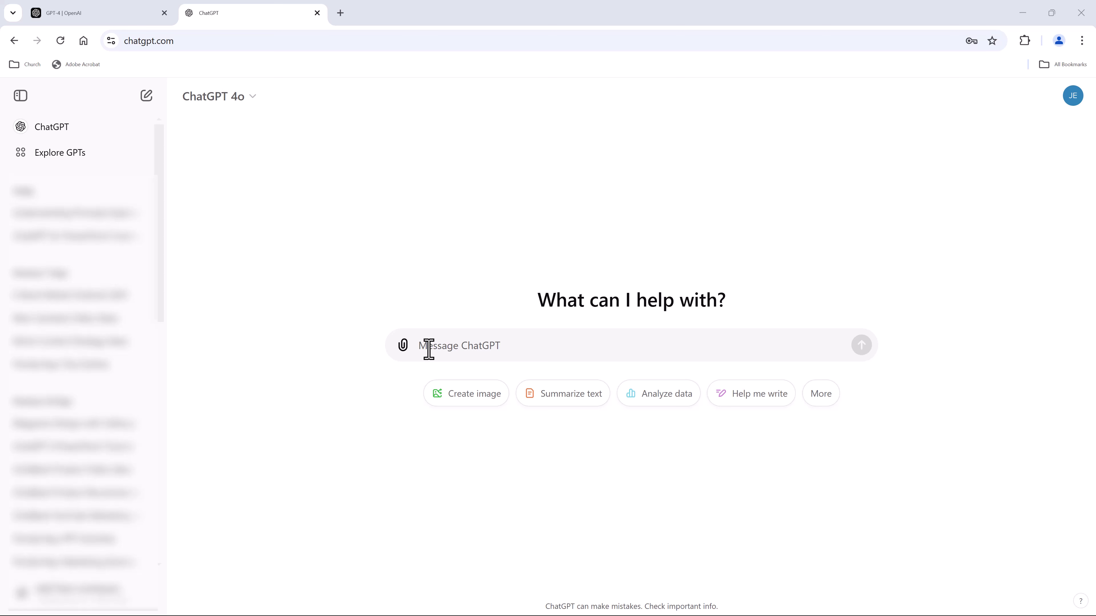
# Send ChatGPT a short question requesting a 60-word answer
pyautogui.click(417, 342)
pyautogui.write('at a')
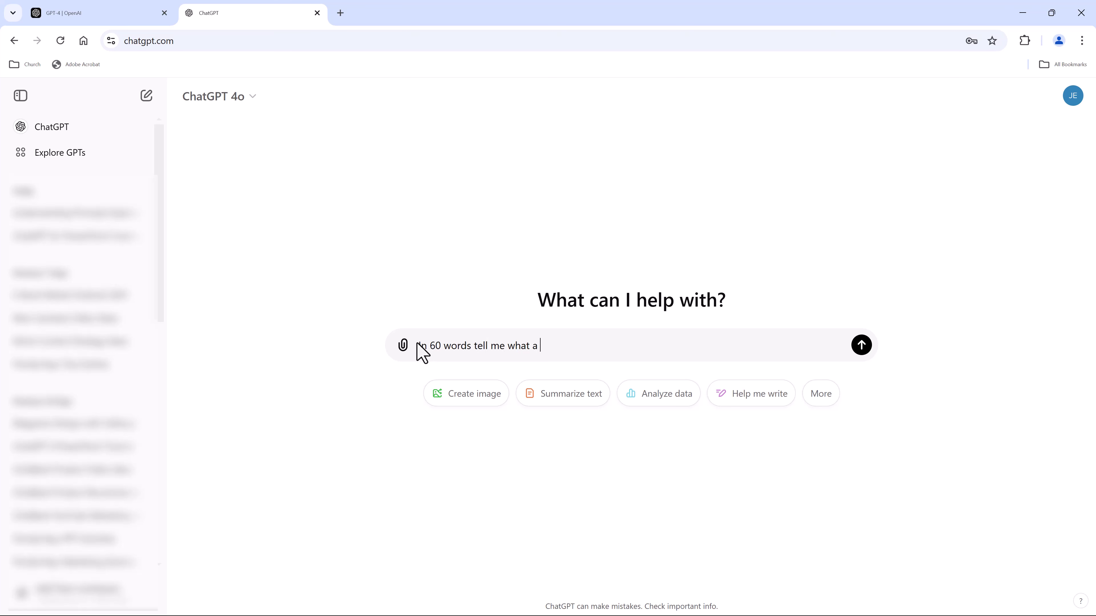
pyautogui.press('Return')
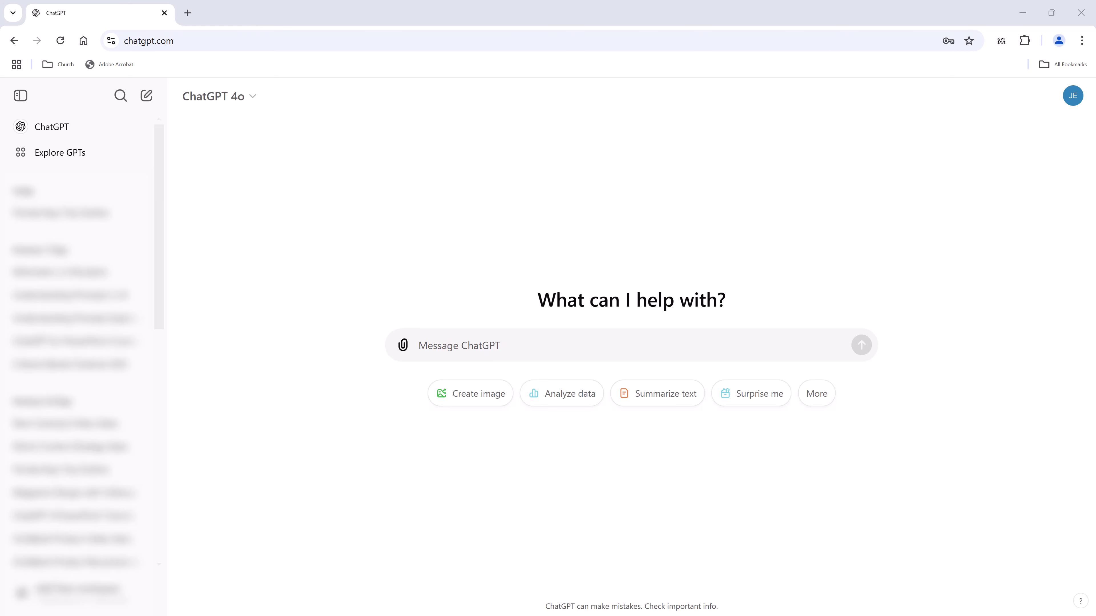
# Paste and send the prompt for an upbeat 11-slide, 3-day Florida Keys trip outline
pyautogui.write('You are an expert in Travel. First write an outline for a PowerPoint presentation covering a 3-day trip to the Florida Key, the top 10 best things to do. Make it 11 slides. For slide one, give me a Title and subtitle. Be upbeat.')
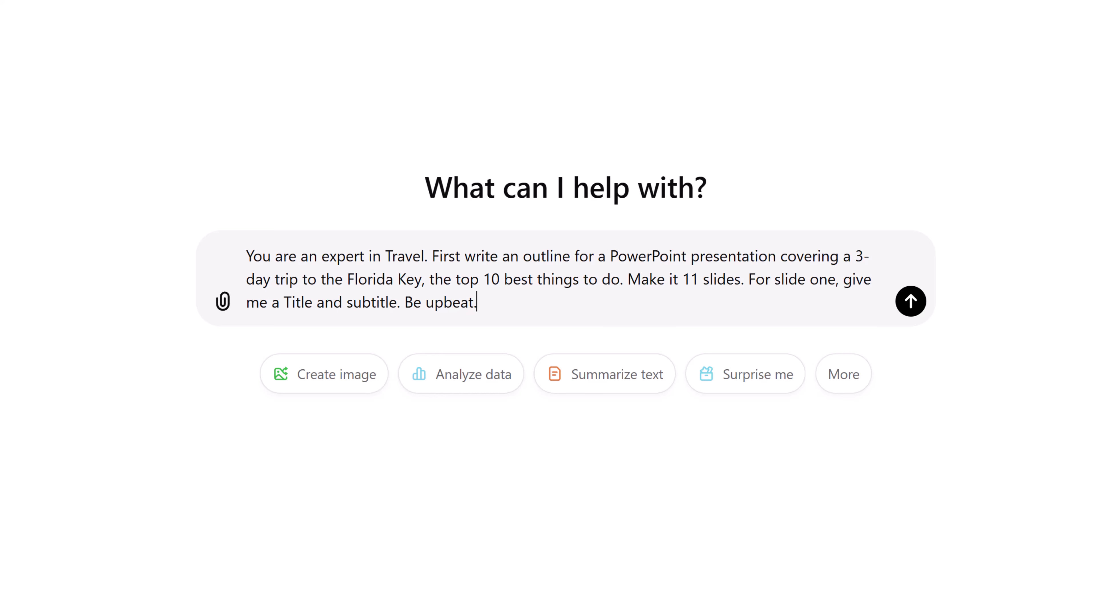
pyautogui.click(910, 301)
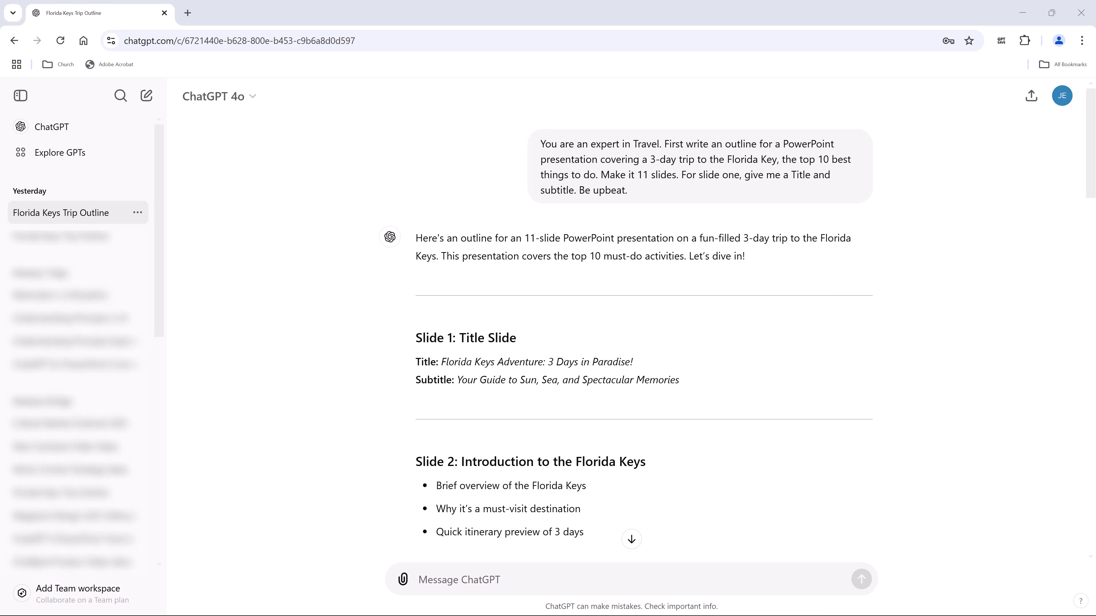
# Select the outline from Slide 1 through Slide 11 and carry it over to the Word document
pyautogui.scroll(-3, 739, 376)
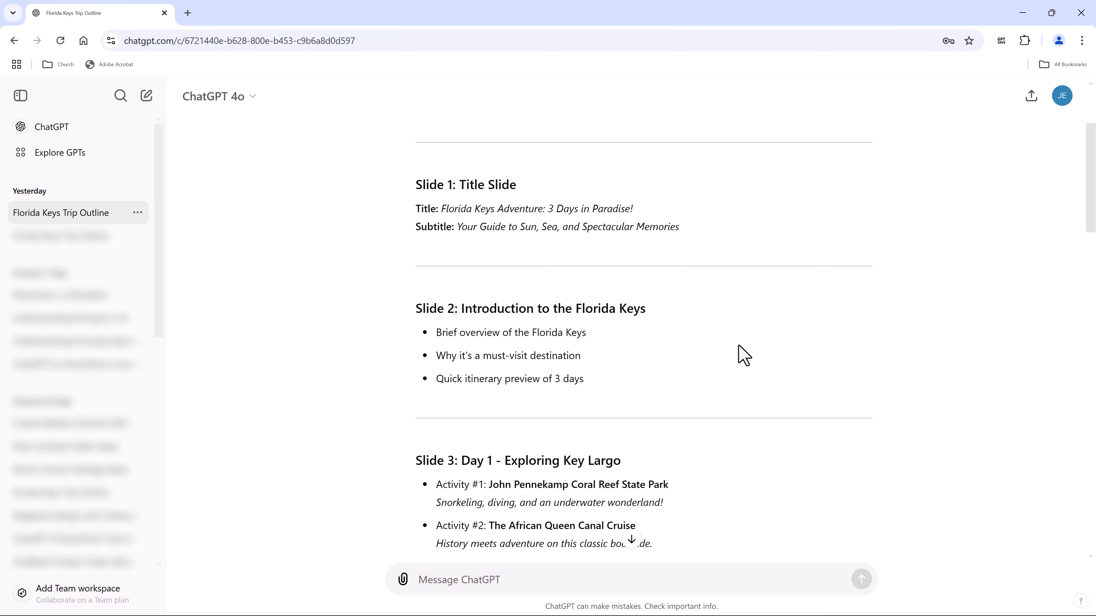
pyautogui.moveTo(415, 184); pyautogui.dragTo(616, 361)
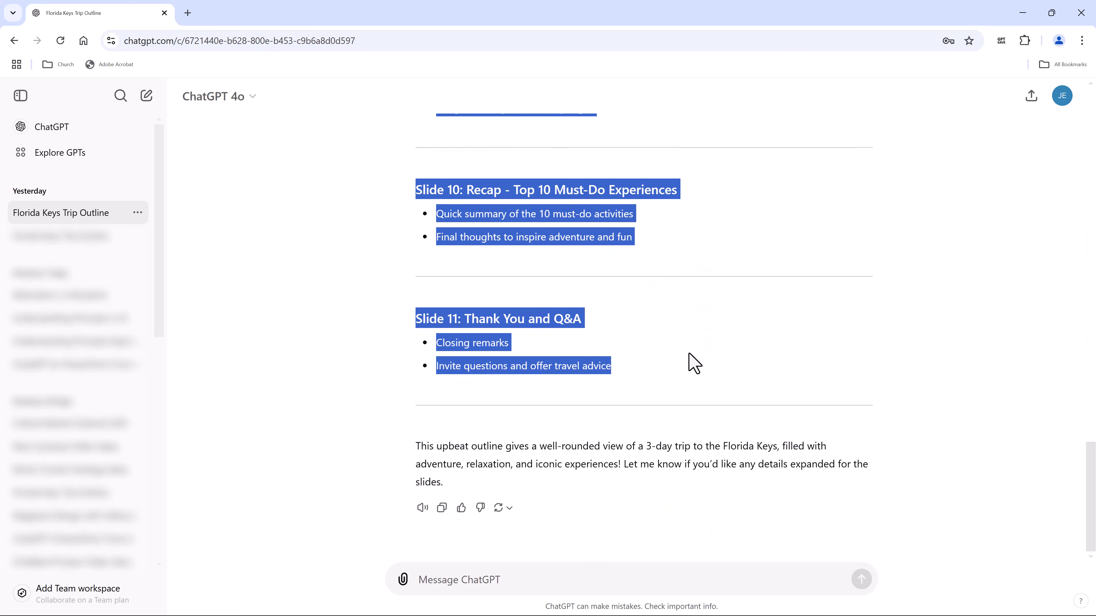
pyautogui.hotkey('alt', 'Tab')
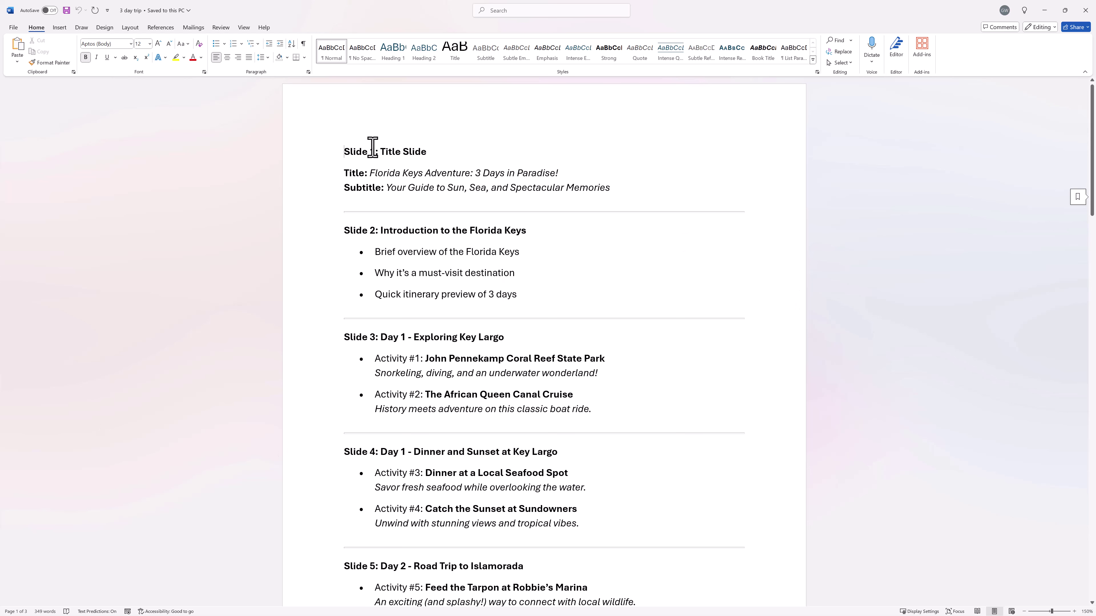
pyautogui.click(13, 27)
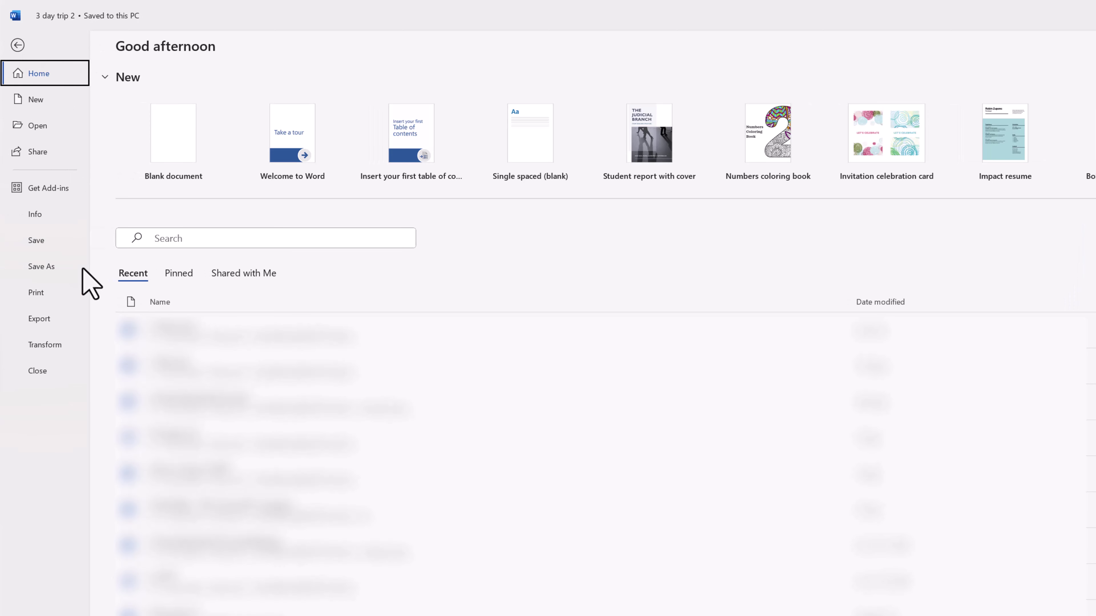
pyautogui.click(38, 268)
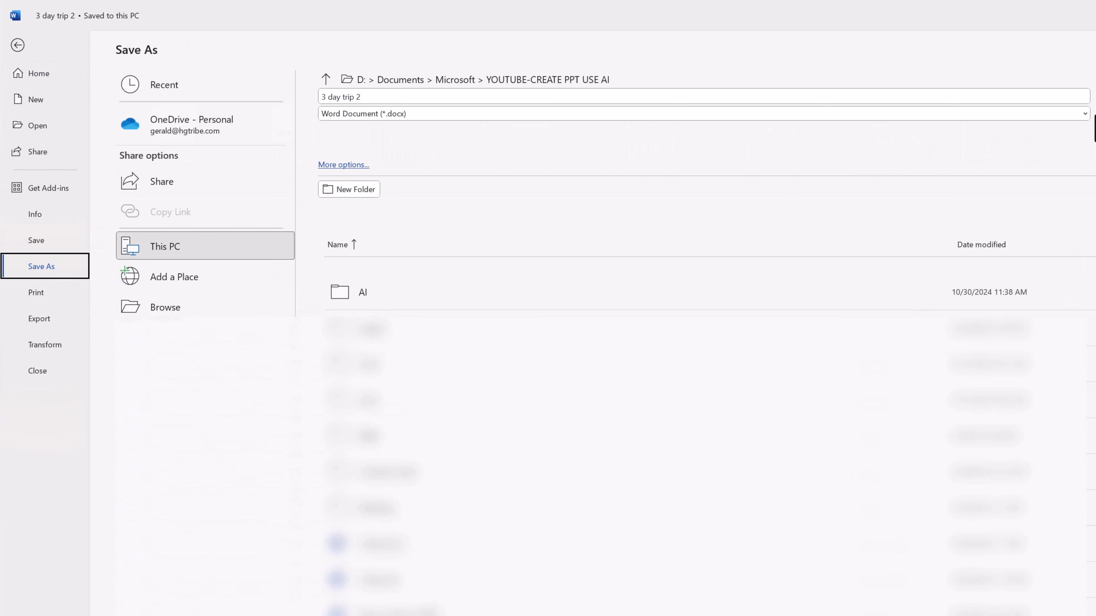
pyautogui.click(1081, 116)
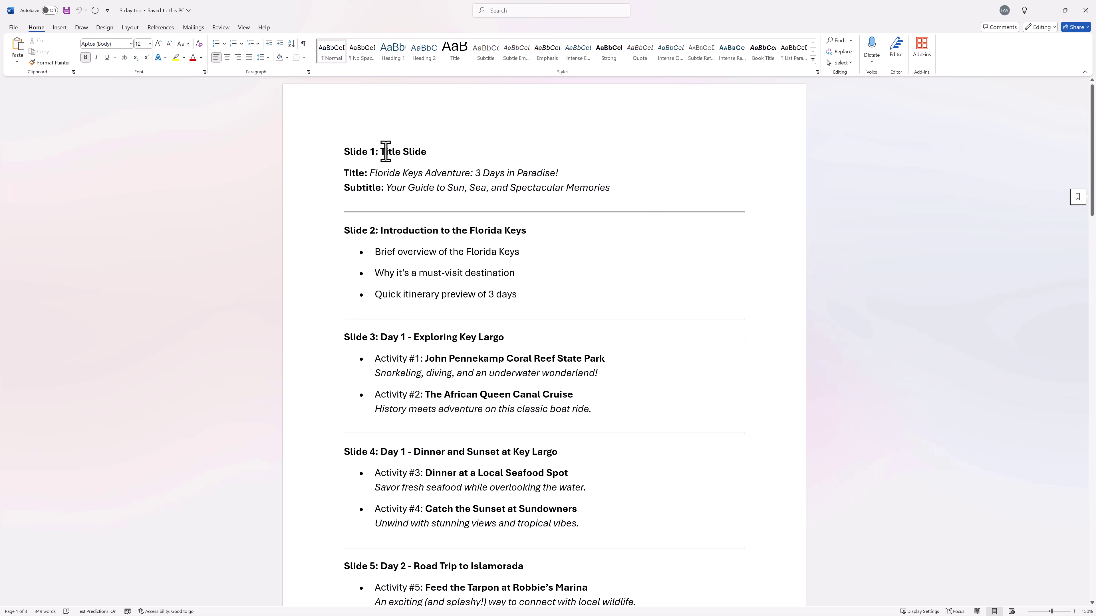
# Delete the 'Slide 1: Title Slide' heading and the 'Slide 2:' and 'Slide 3:' prefixes from the headings
pyautogui.moveTo(411, 147); pyautogui.dragTo(337, 152)
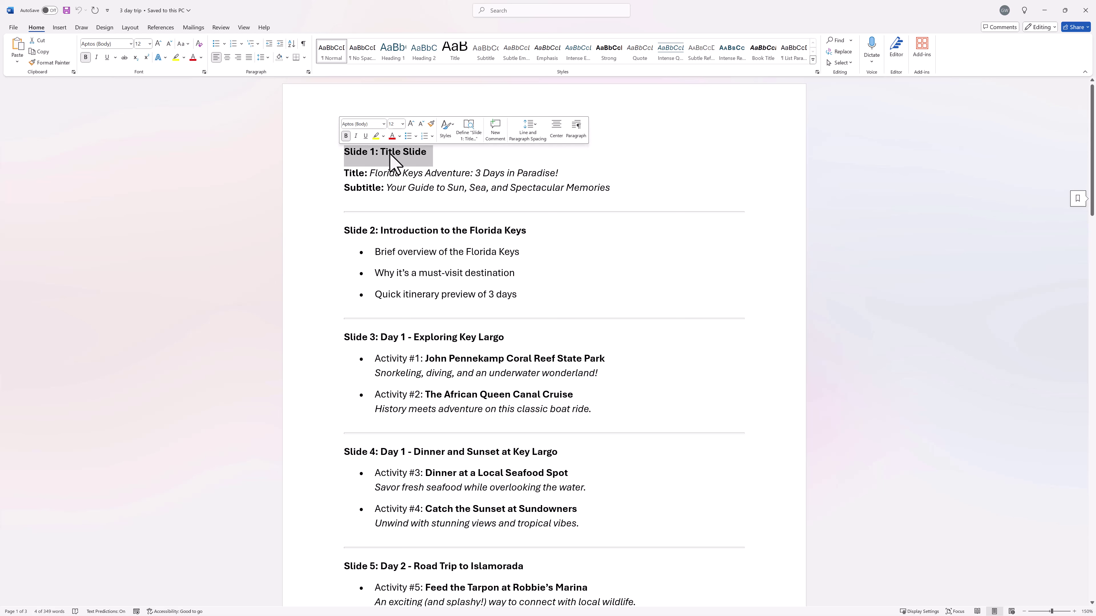
pyautogui.press('Delete')
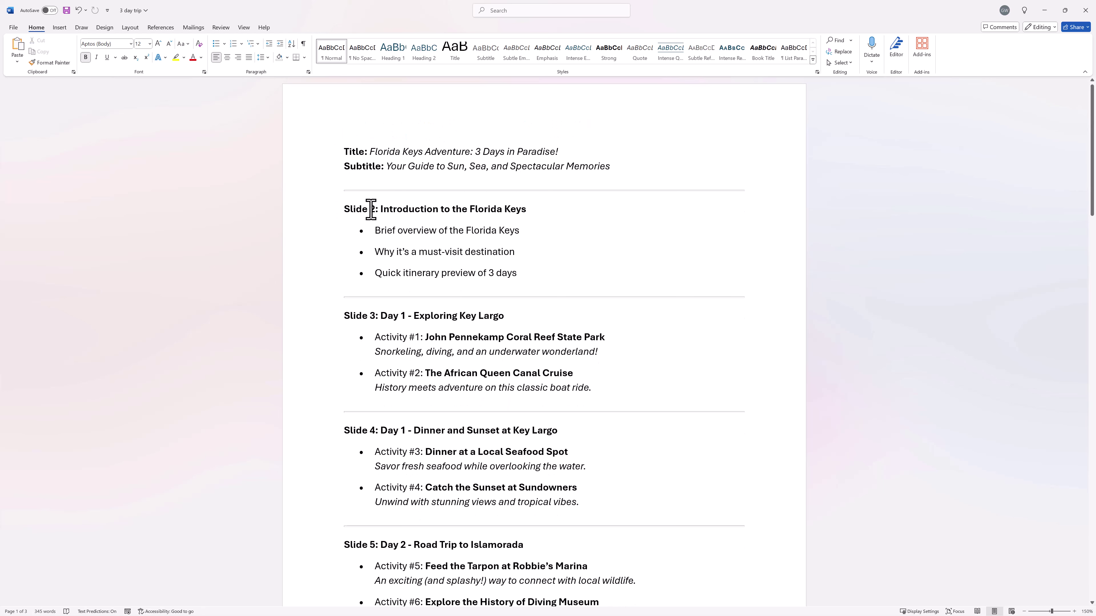
pyautogui.moveTo(345, 208); pyautogui.dragTo(373, 209)
pyautogui.press('Delete')
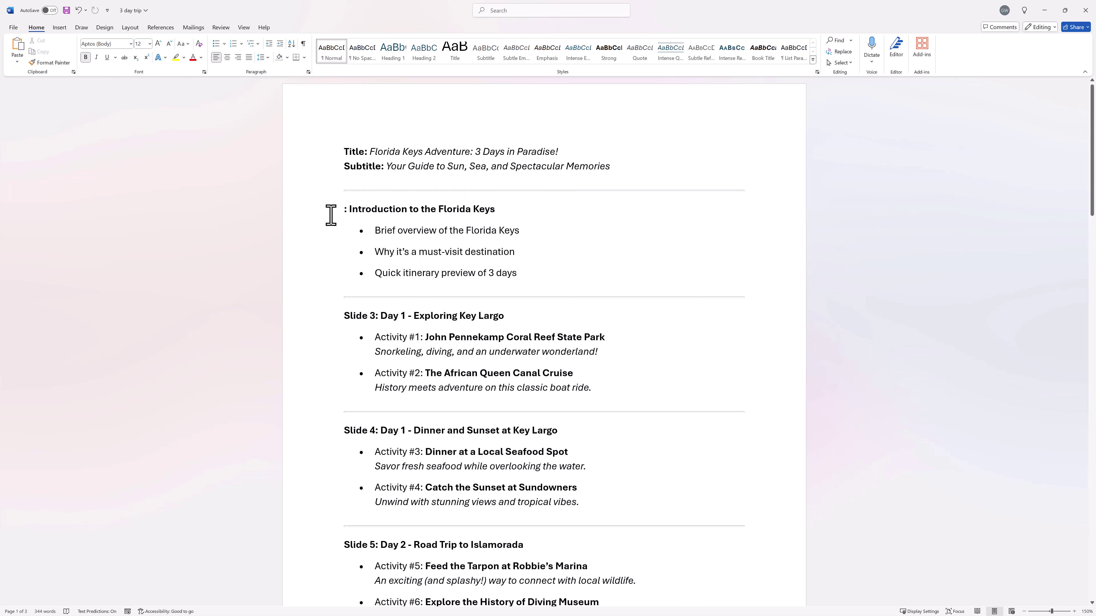
pyautogui.moveTo(348, 209); pyautogui.dragTo(320, 209)
pyautogui.press('Delete')
pyautogui.moveTo(380, 316); pyautogui.dragTo(344, 316)
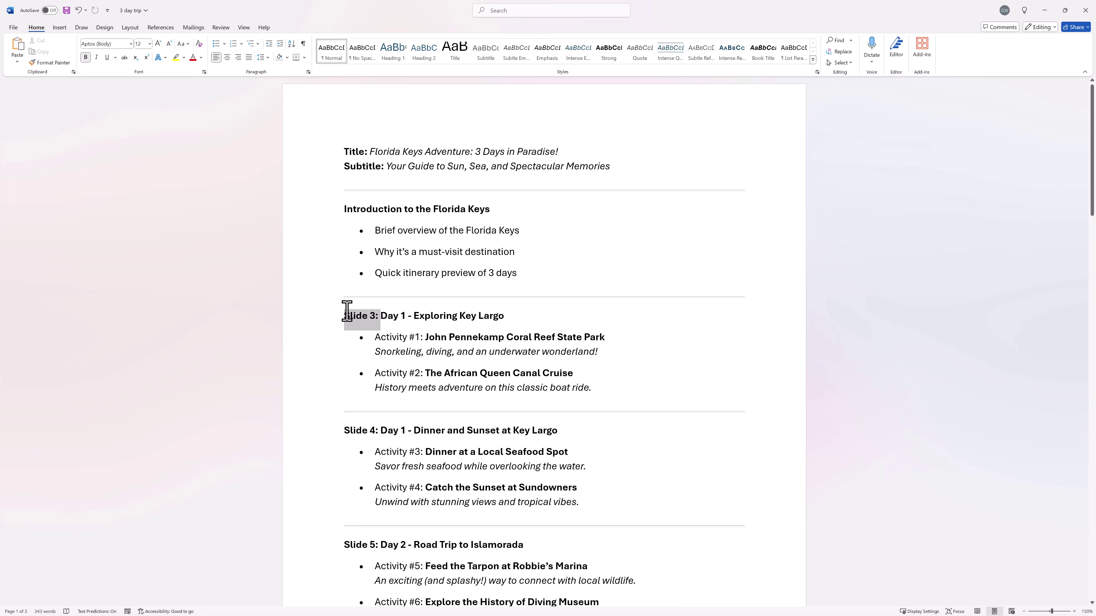
pyautogui.press('Delete')
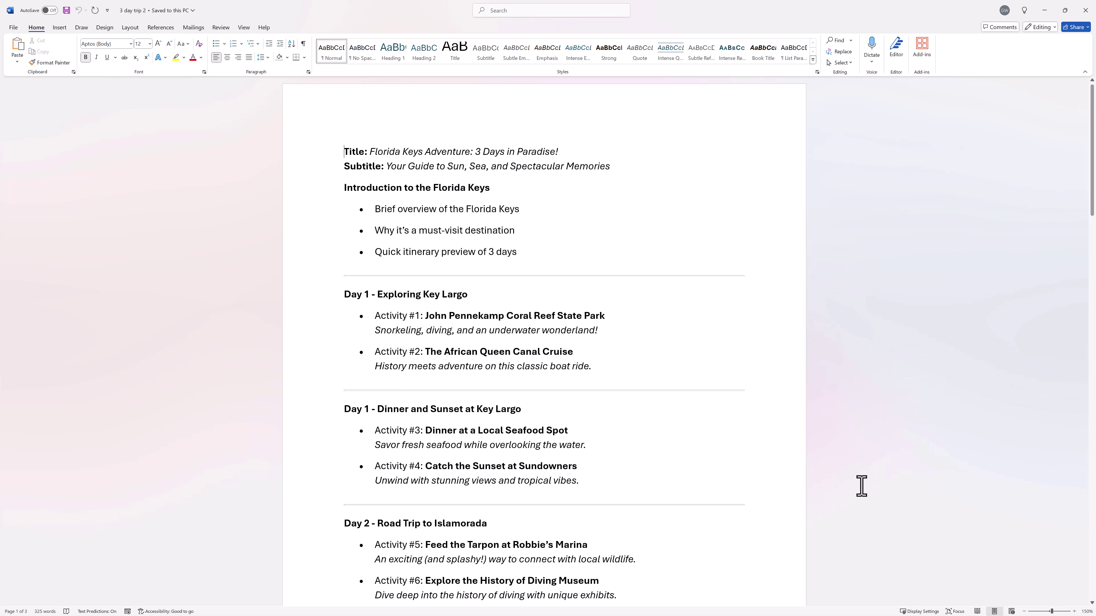
pyautogui.hotkey('alt', 'Tab')
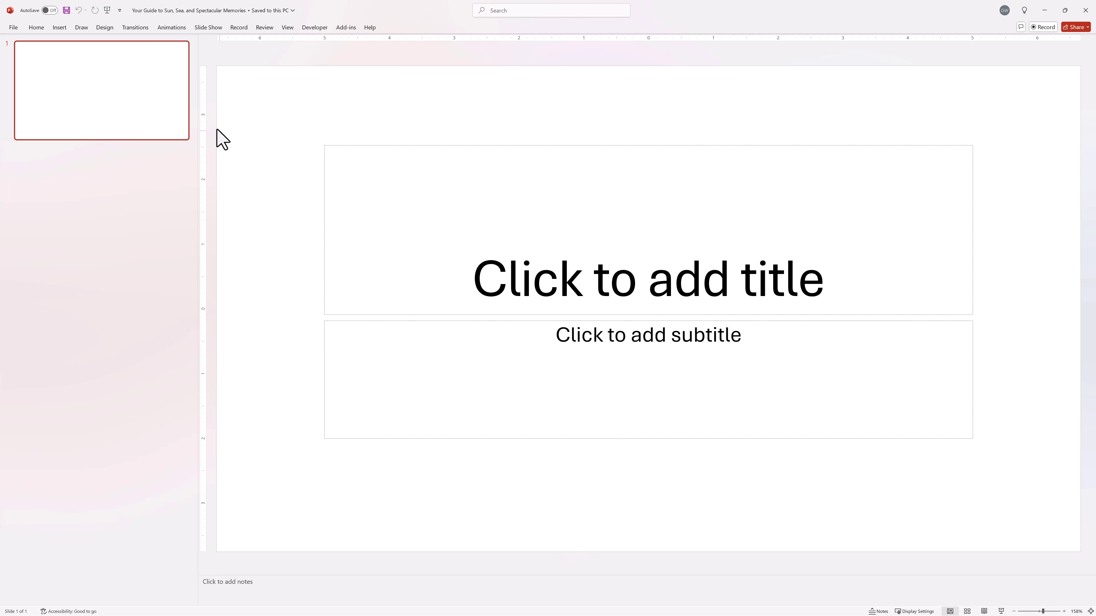
# From the Home tab's New Slide list, choose Slides from Outline
pyautogui.click(36, 28)
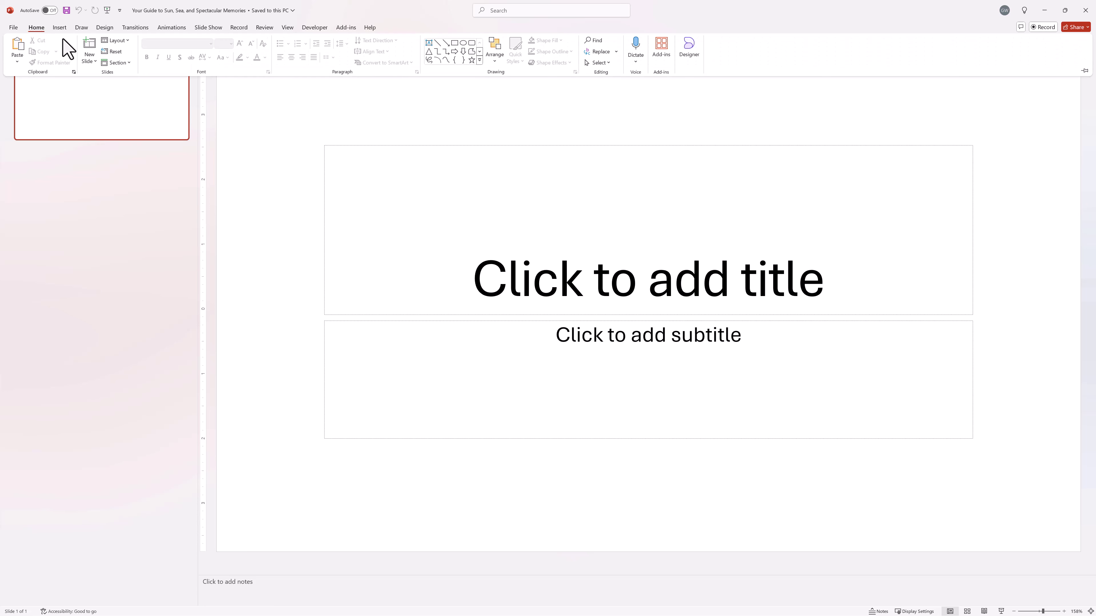
pyautogui.click(95, 61)
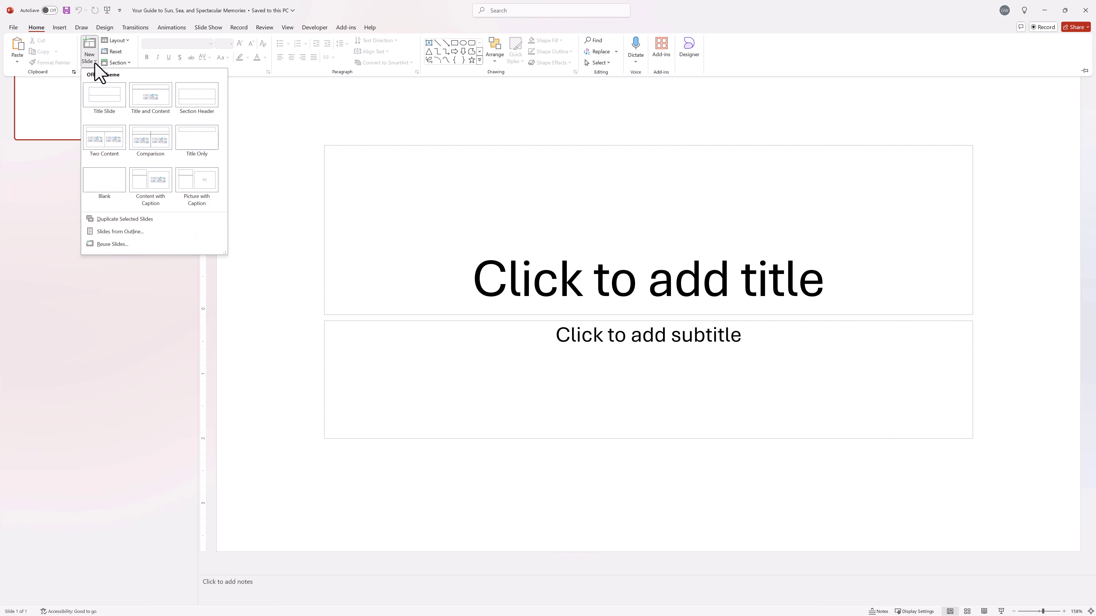
pyautogui.click(123, 232)
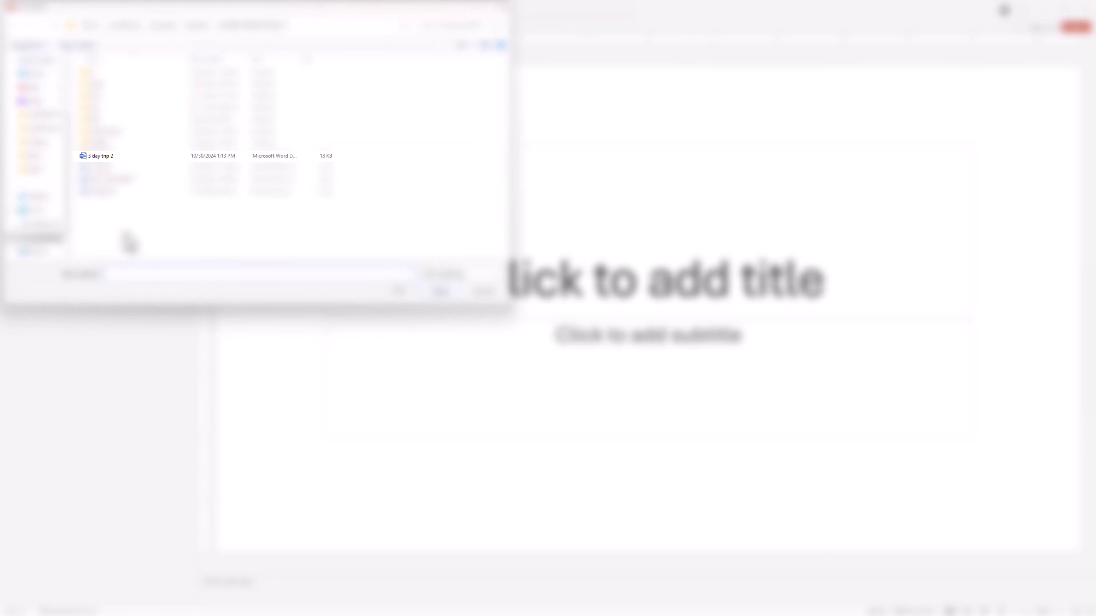
# Insert '3 day trip 2' as slides and show the 44-slide deck in Outline View
pyautogui.click(120, 155)
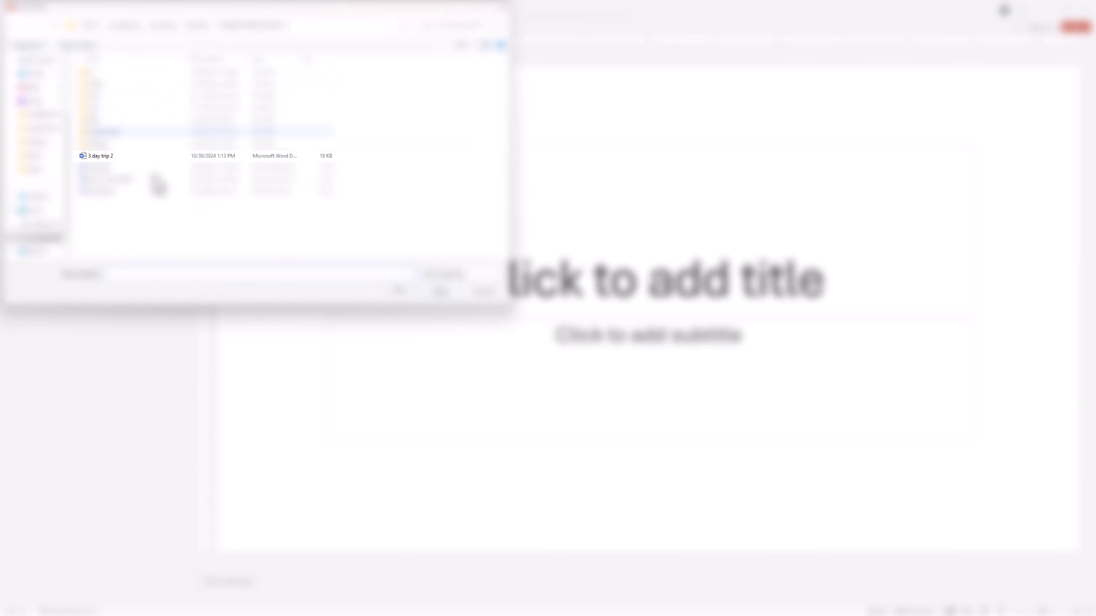
pyautogui.click(437, 291)
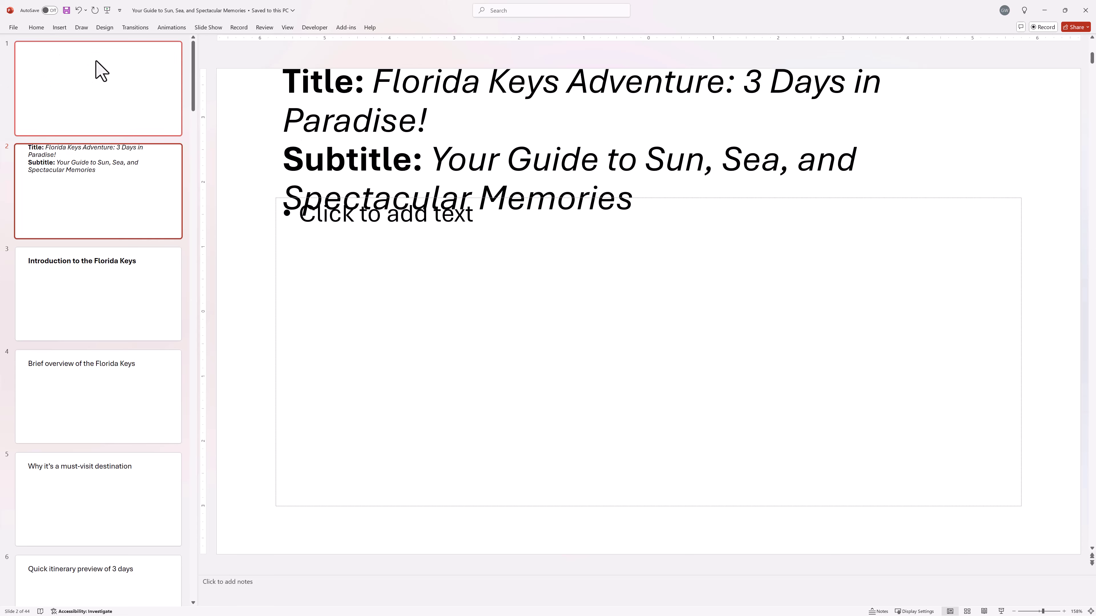
pyautogui.click(287, 27)
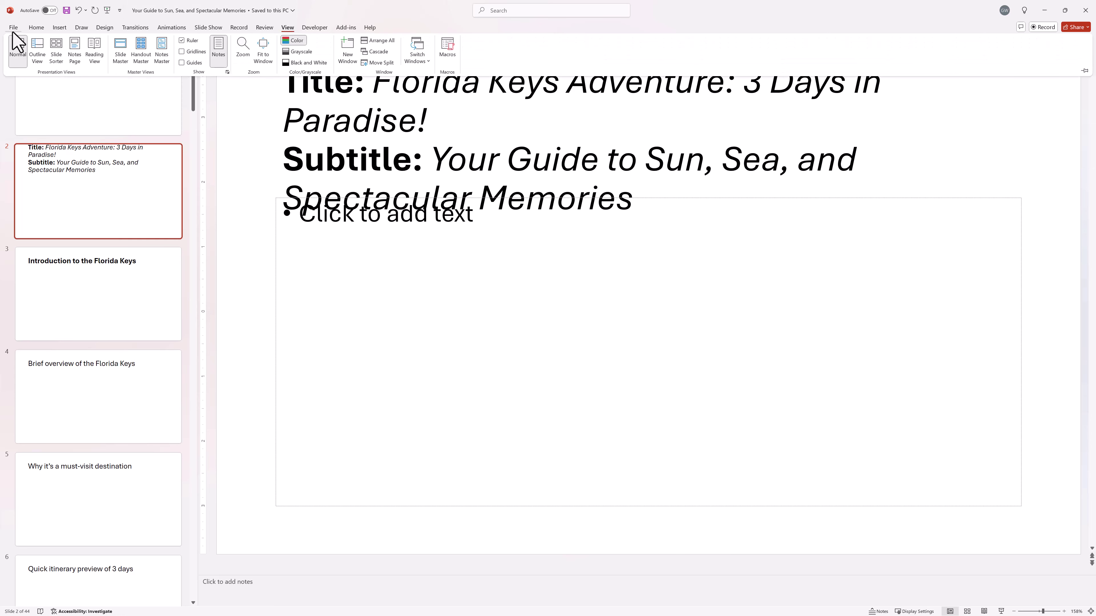
pyautogui.click(38, 50)
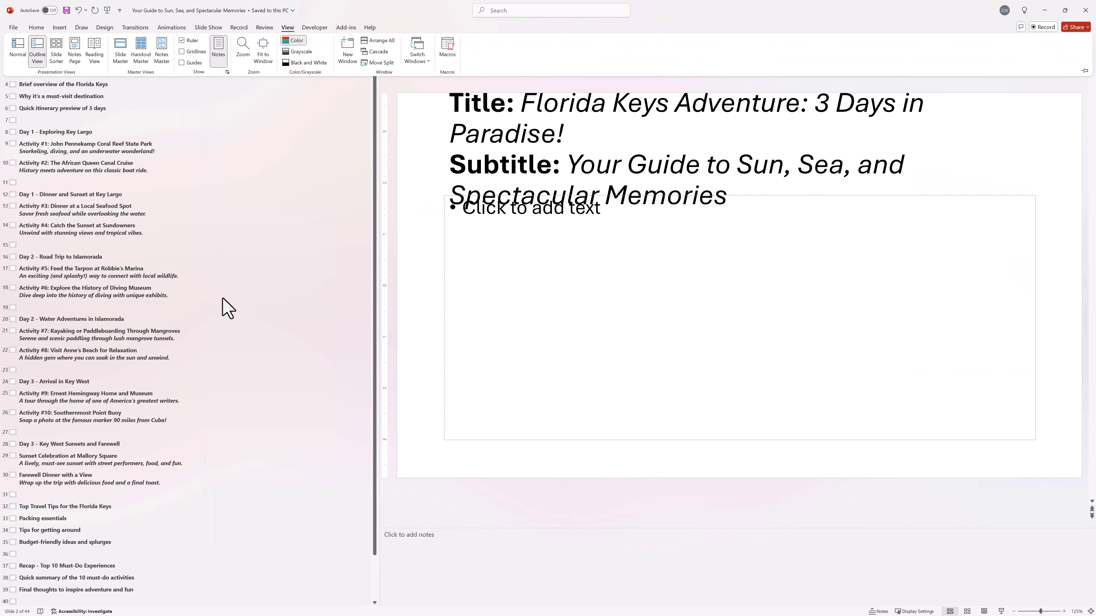